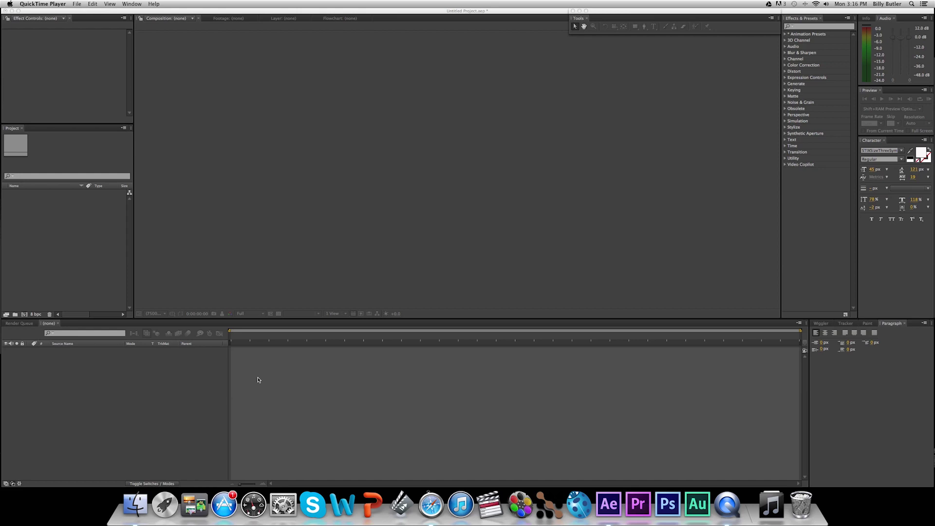
# - Create Comp 1 at 1920×1080, 23.976 fps and 2 seconds long
pyautogui.click(203, 379)
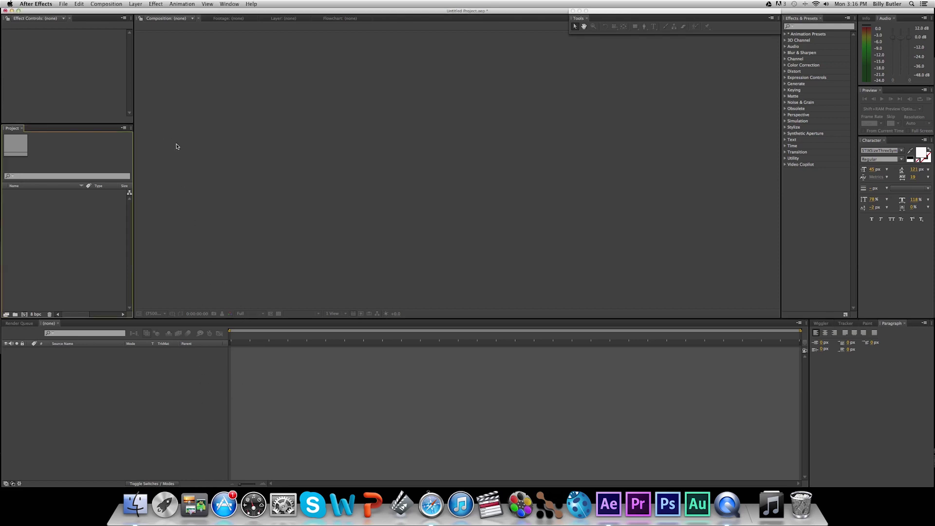
pyautogui.click(104, 3)
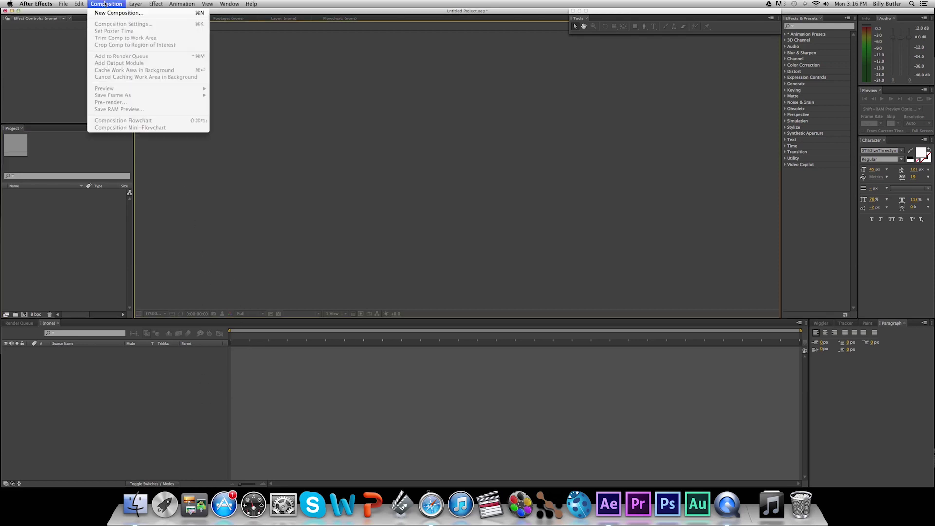
pyautogui.click(119, 13)
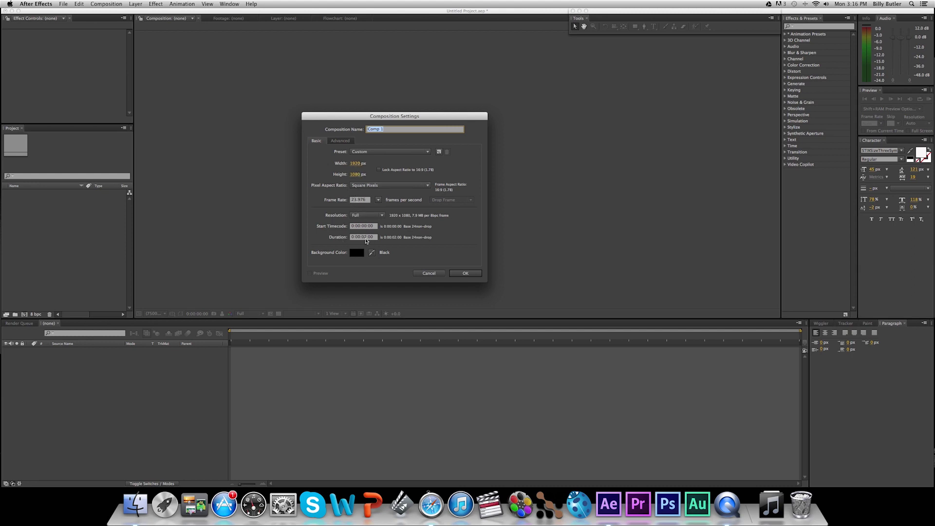
pyautogui.press('Return')
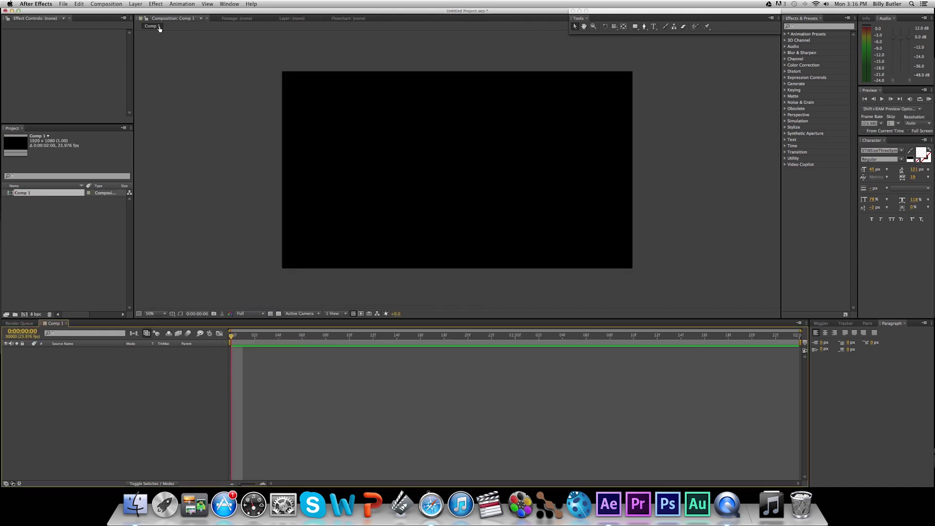
# - Add a full-size Dark Red Solid 1 layer to the comp
pyautogui.click(141, 4)
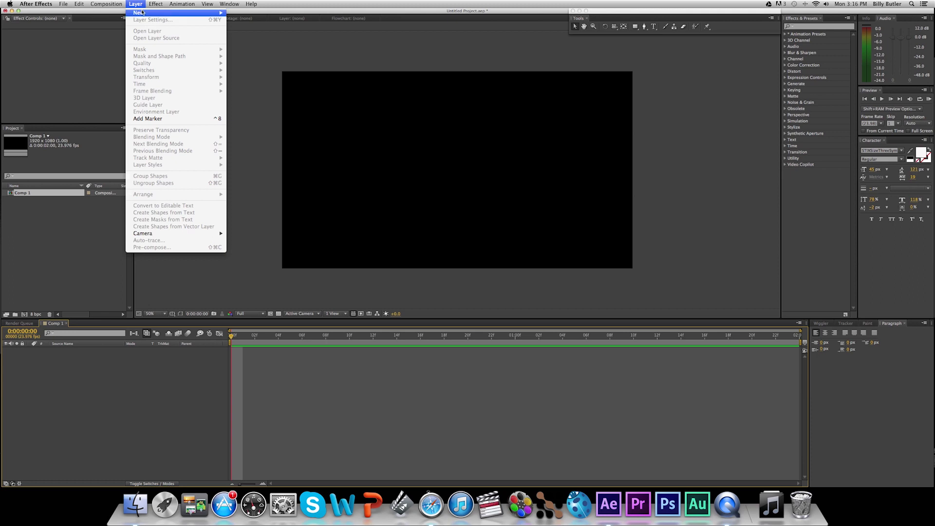
pyautogui.moveTo(144, 12)
pyautogui.click(252, 23)
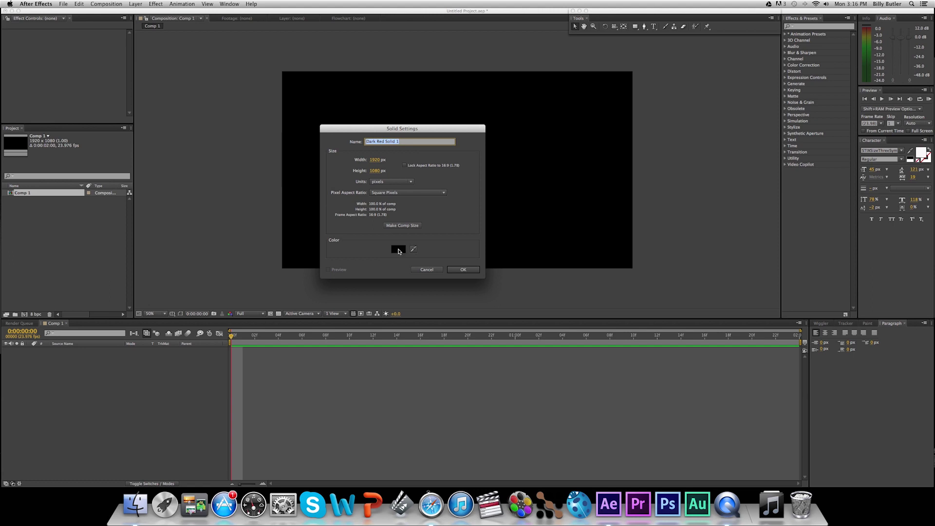
pyautogui.press('Return')
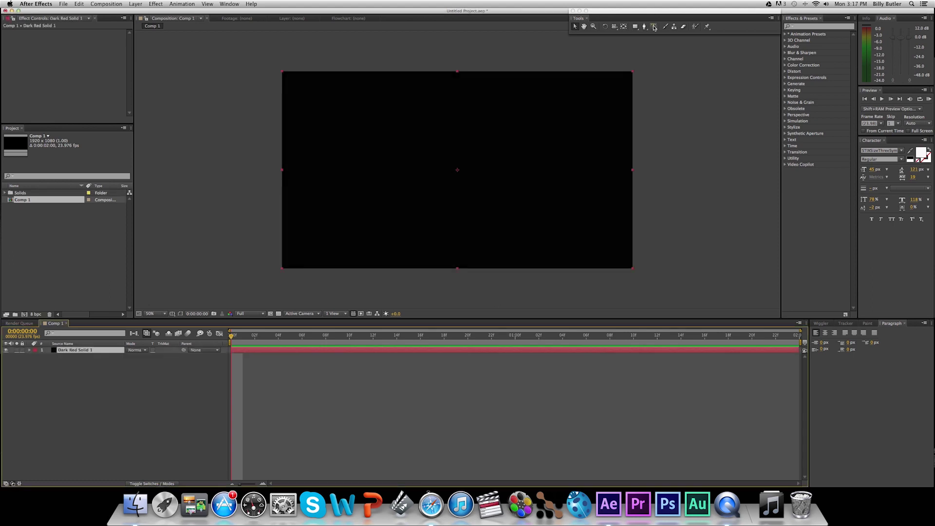
# - Type a white '3D' text layer in Semibold style, then select the Dark Red Solid 1 layer
pyautogui.click(397, 176)
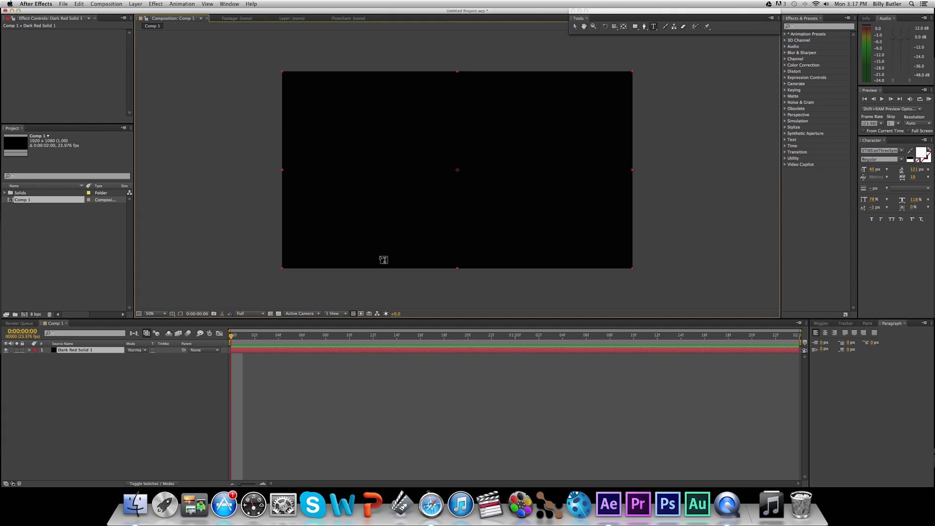
pyautogui.write('3D')
pyautogui.press('KP_Enter')
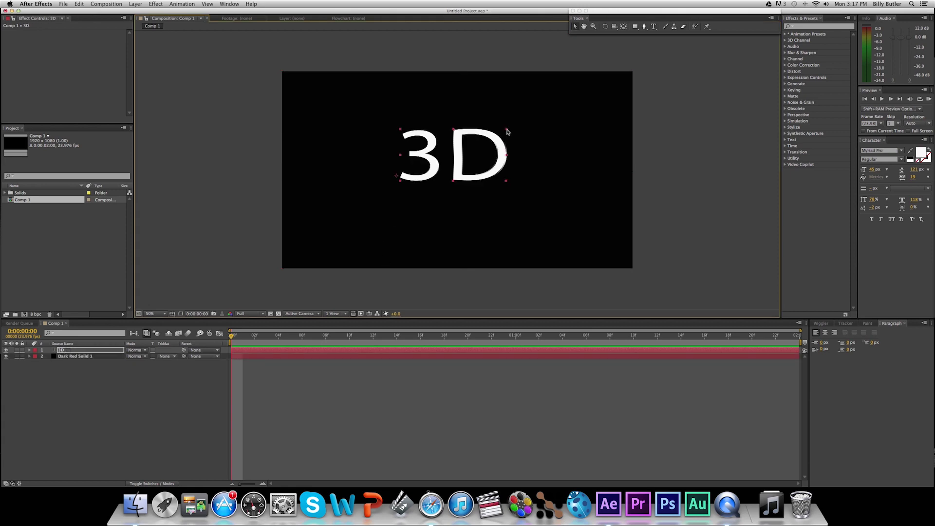
pyautogui.click(654, 26)
pyautogui.moveTo(513, 162); pyautogui.dragTo(393, 161)
pyautogui.click(880, 159)
pyautogui.press('Down')
pyautogui.press('Down')
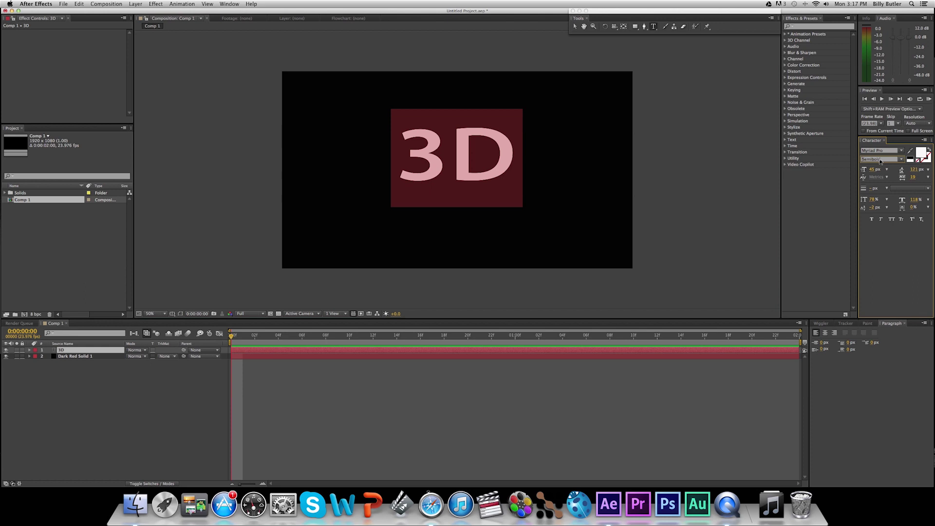
pyautogui.press('Return')
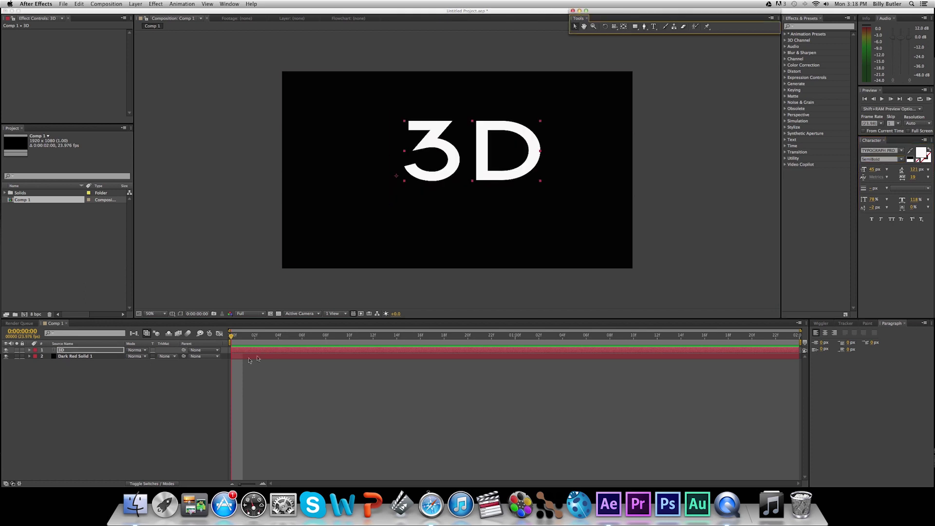
pyautogui.click(279, 357)
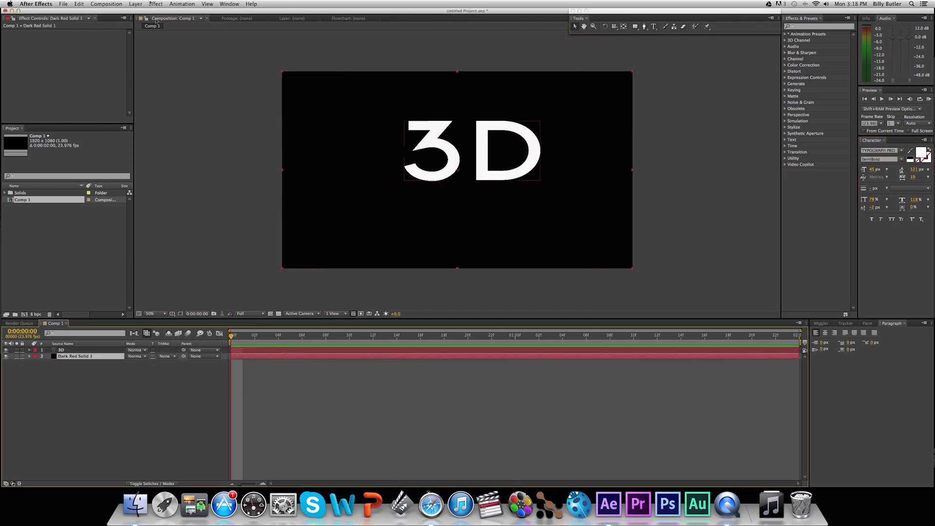
pyautogui.click(135, 4)
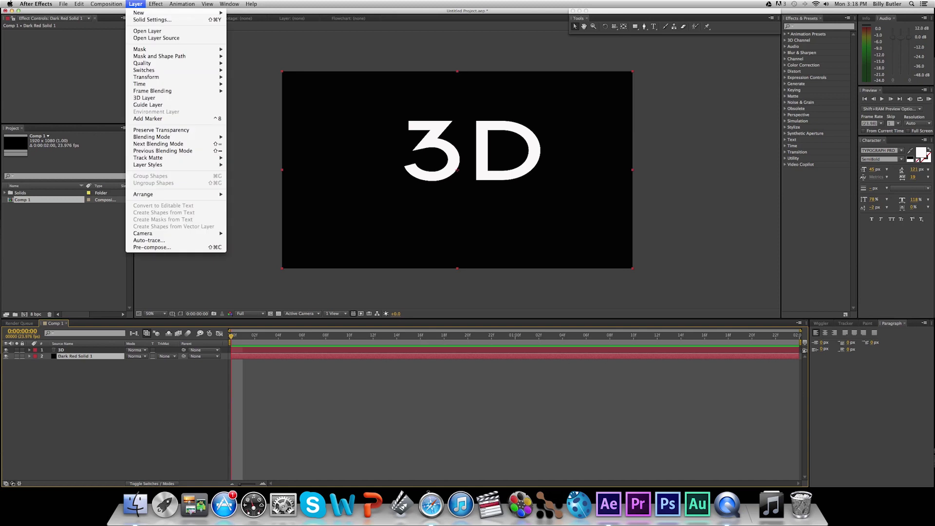
# - Apply the Video Copilot Element effect to the solid layer
pyautogui.moveTo(156, 4)
pyautogui.moveTo(195, 177)
pyautogui.click(247, 184)
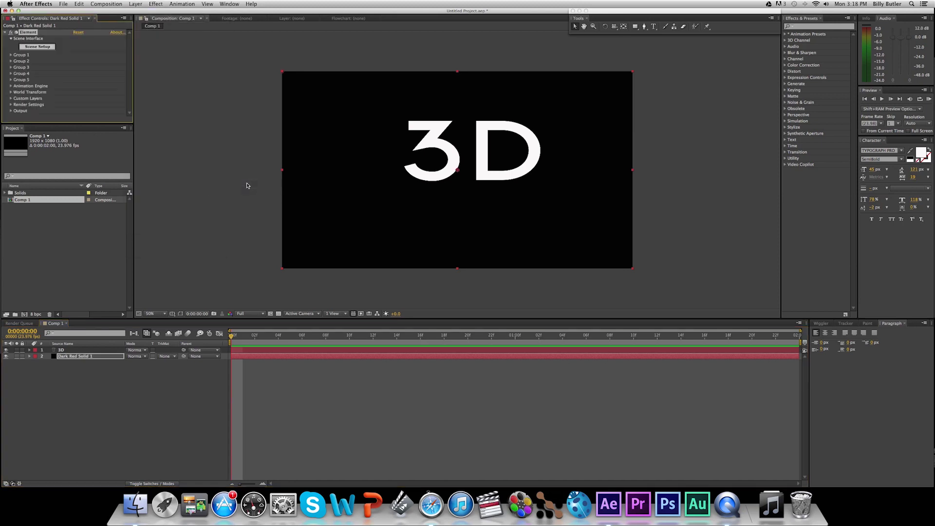
# - Set Element's Custom Text and Masks Path Layer 1 to the 3D text layer
pyautogui.click(11, 99)
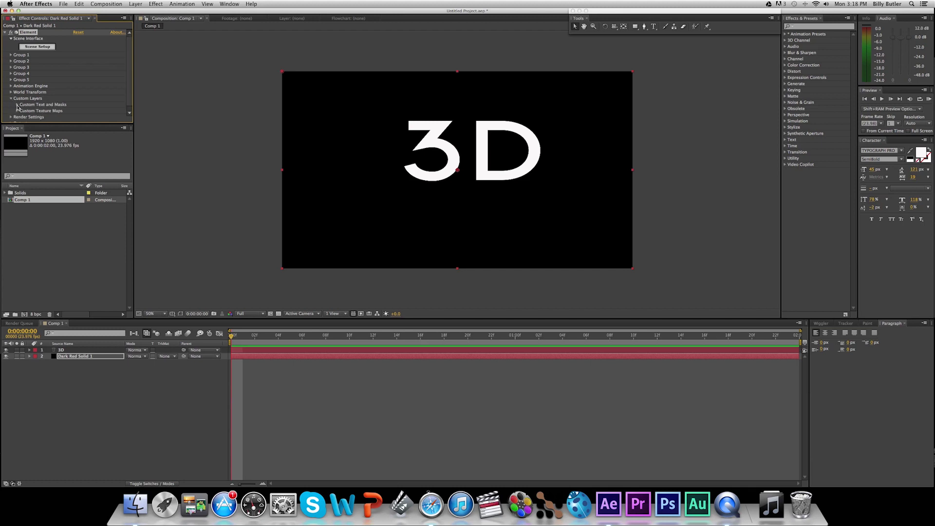
pyautogui.click(17, 104)
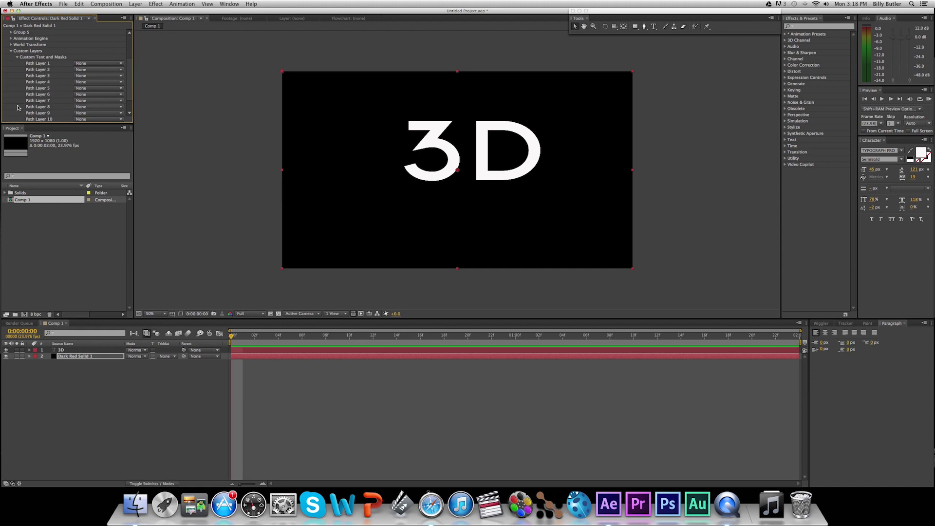
pyautogui.click(84, 64)
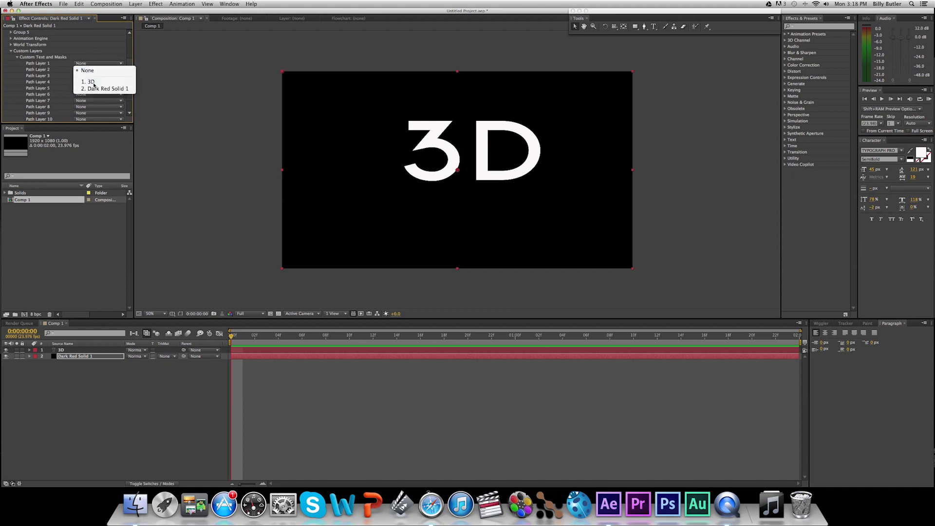
pyautogui.click(94, 82)
pyautogui.scroll(5, 49, 87)
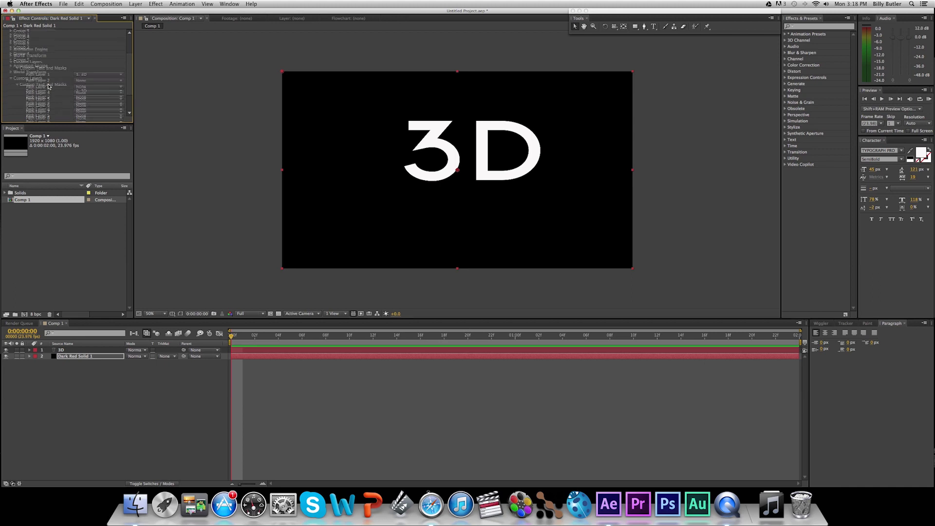
pyautogui.click(38, 47)
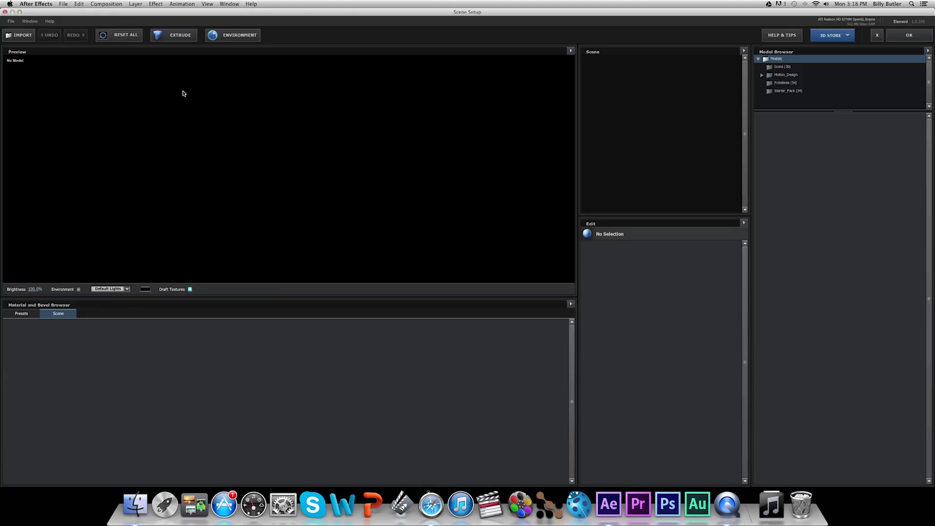
# - Extrude the 3D text and apply the Black_Hole material preset to it
pyautogui.click(176, 38)
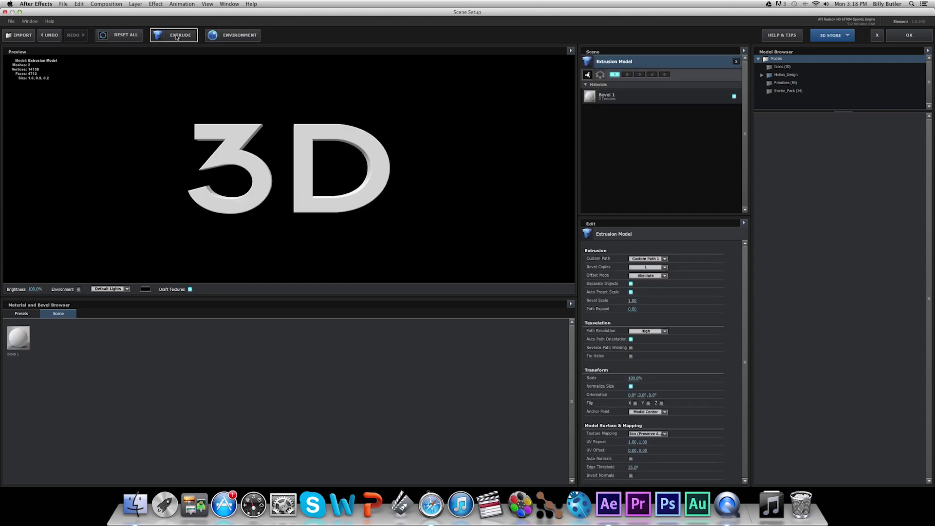
pyautogui.moveTo(247, 171); pyautogui.dragTo(215, 165)
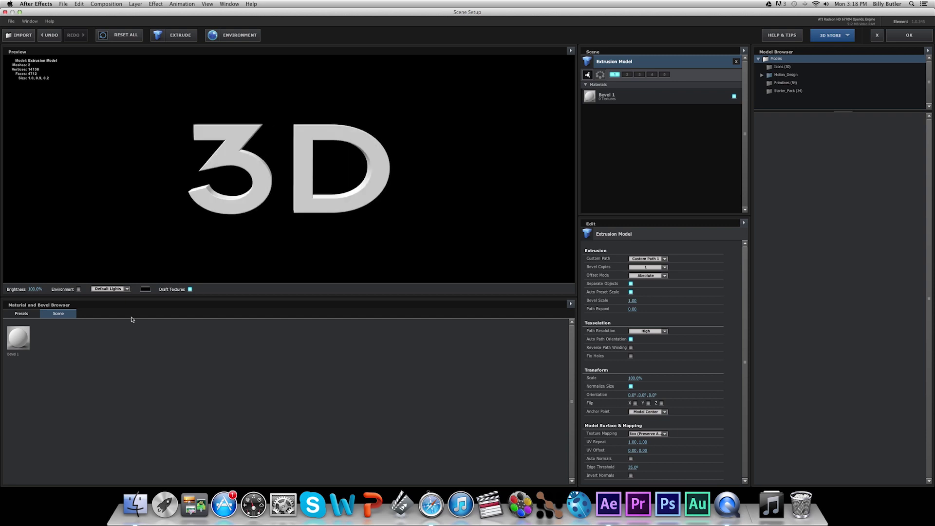
pyautogui.click(22, 314)
pyautogui.moveTo(87, 341); pyautogui.dragTo(251, 172)
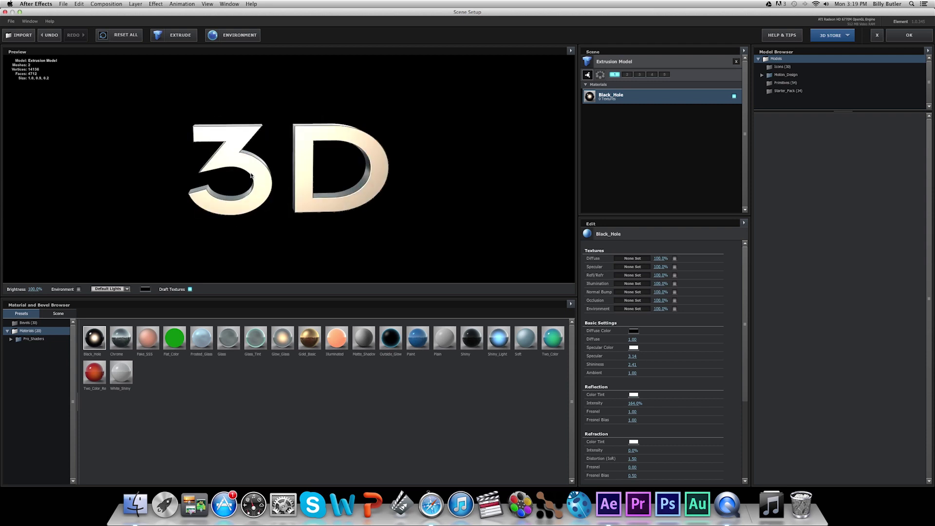
# - Try Glass and Gold_Basic, then settle on Outside_Glow with the environment shown
pyautogui.moveTo(231, 339); pyautogui.dragTo(258, 202)
pyautogui.moveTo(321, 343); pyautogui.dragTo(306, 192)
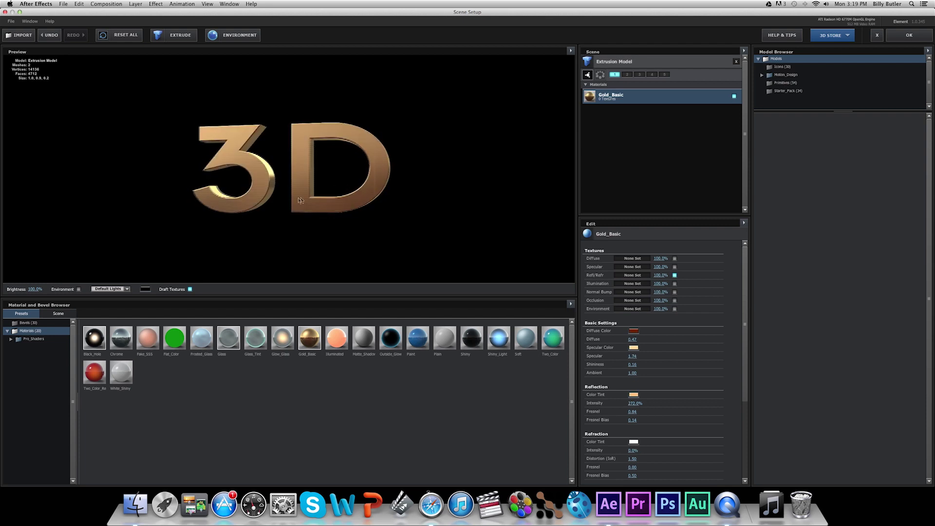
pyautogui.moveTo(391, 338); pyautogui.dragTo(313, 199)
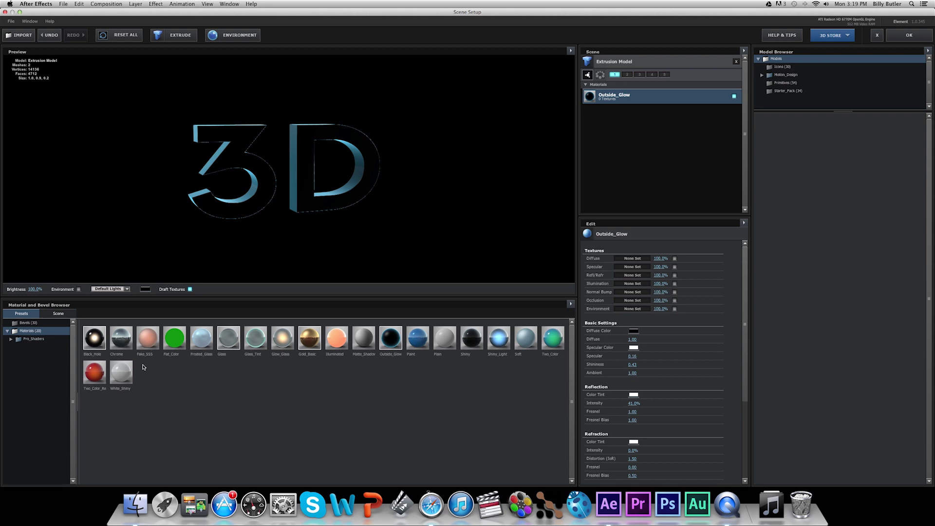
pyautogui.click(78, 290)
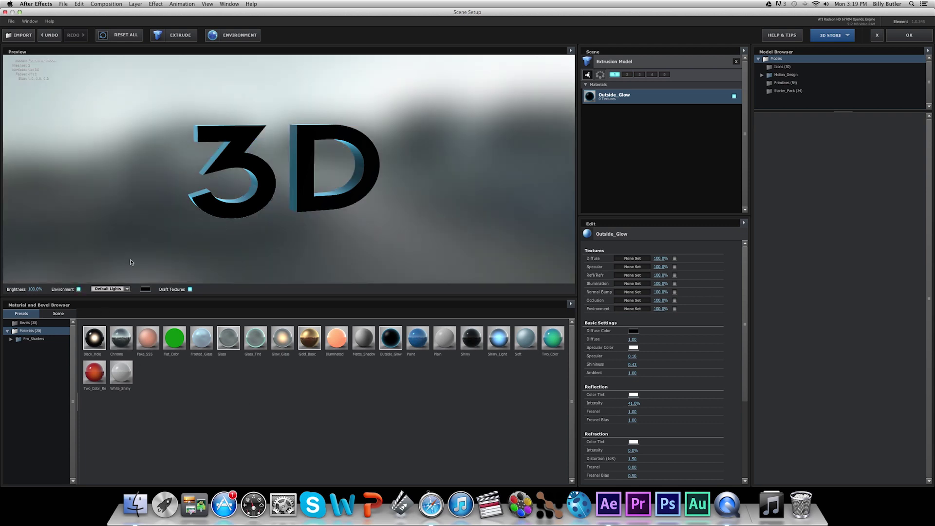
# - Switch the environment image to Studio and rotate it around the text
pyautogui.click(249, 38)
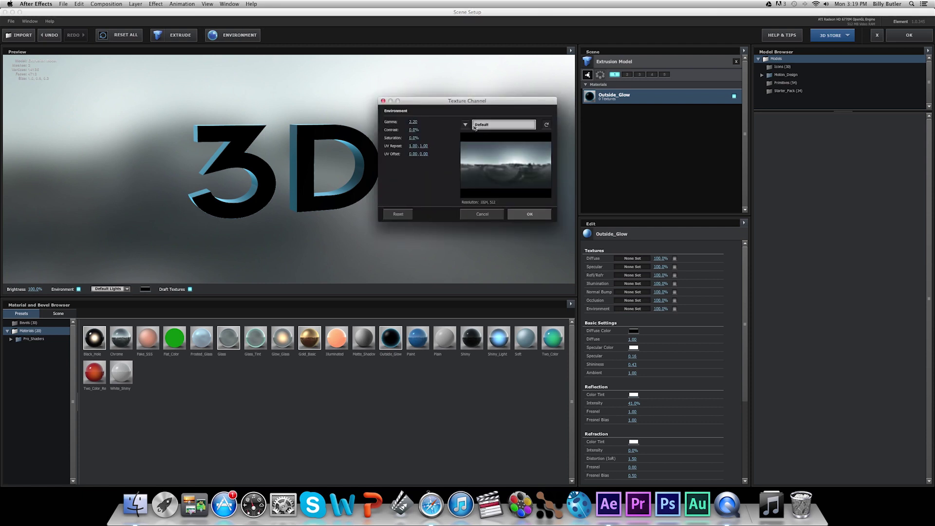
pyautogui.click(466, 125)
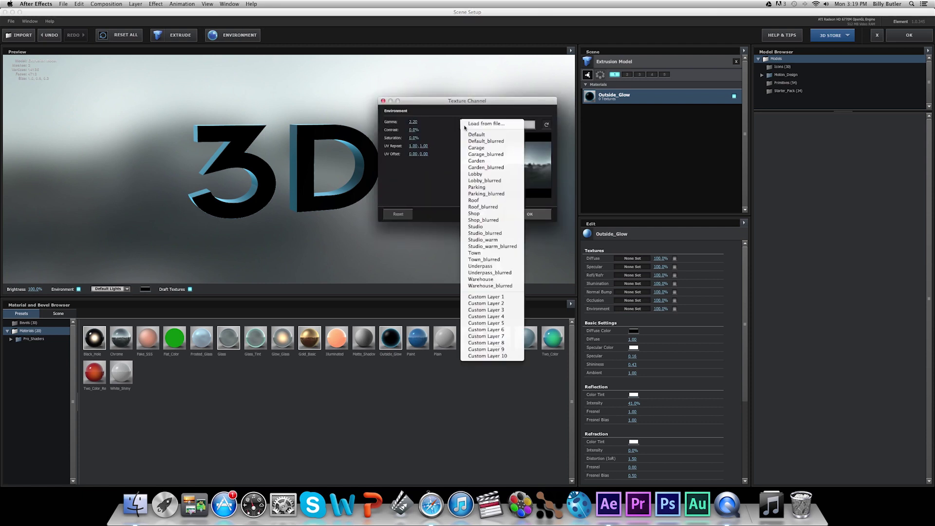
pyautogui.click(475, 227)
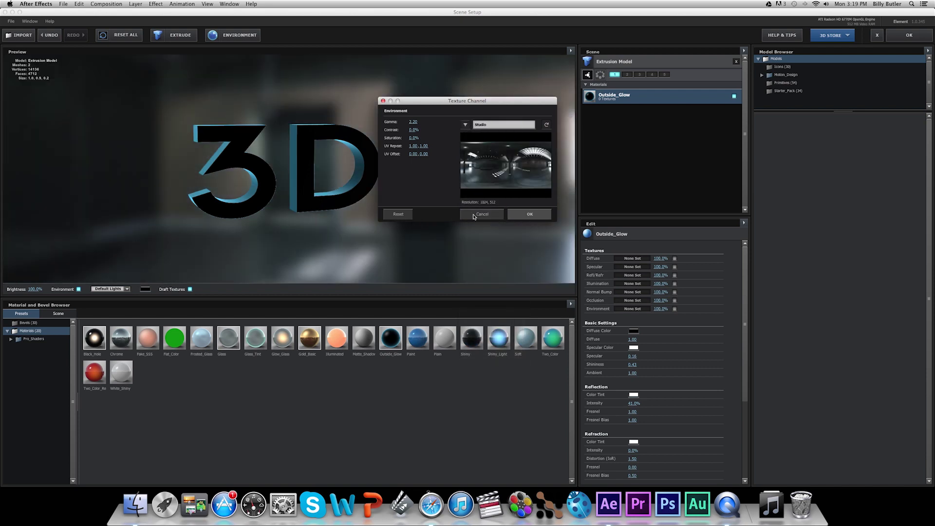
pyautogui.click(529, 214)
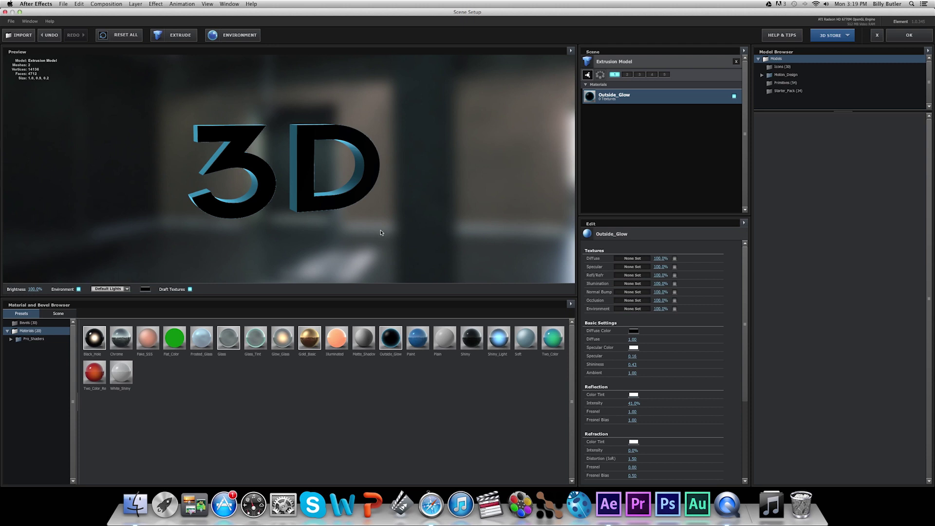
pyautogui.moveTo(382, 232)
pyautogui.mouseDown()
pyautogui.moveTo(434, 219)
pyautogui.moveTo(428, 239)
pyautogui.moveTo(396, 247)
pyautogui.moveTo(404, 232)
pyautogui.moveTo(359, 231)
pyautogui.moveTo(411, 232)
pyautogui.moveTo(400, 235)
pyautogui.mouseUp()
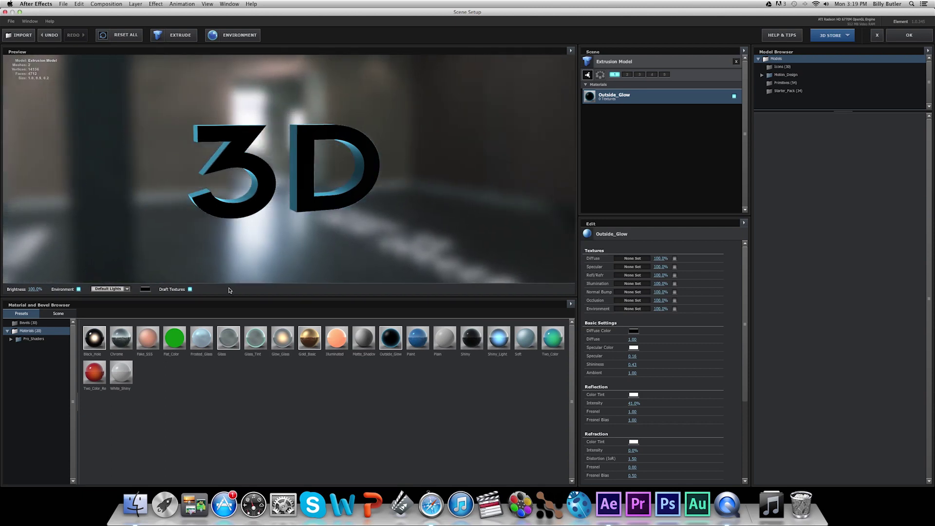
# - Turn off the environment backdrop and apply the Chrome material to the 3D text
pyautogui.click(78, 289)
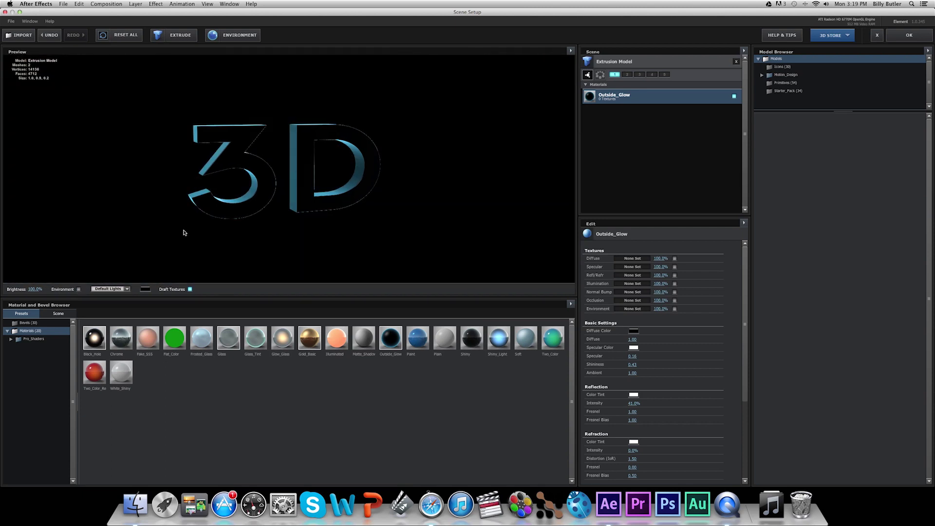
pyautogui.moveTo(121, 338); pyautogui.dragTo(252, 178)
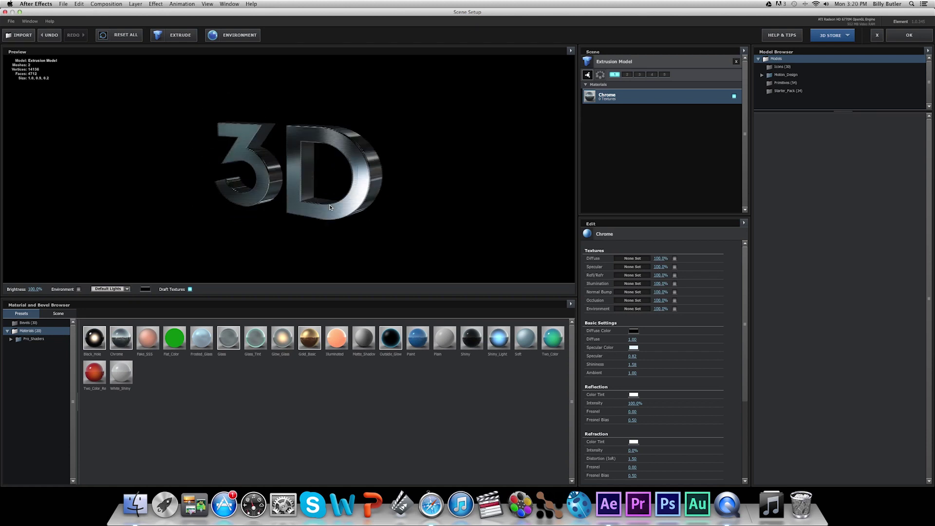
pyautogui.click(29, 324)
# - Try the 3-layer bevel on the text, then apply the Racing bevel preset
pyautogui.moveTo(98, 345); pyautogui.dragTo(297, 202)
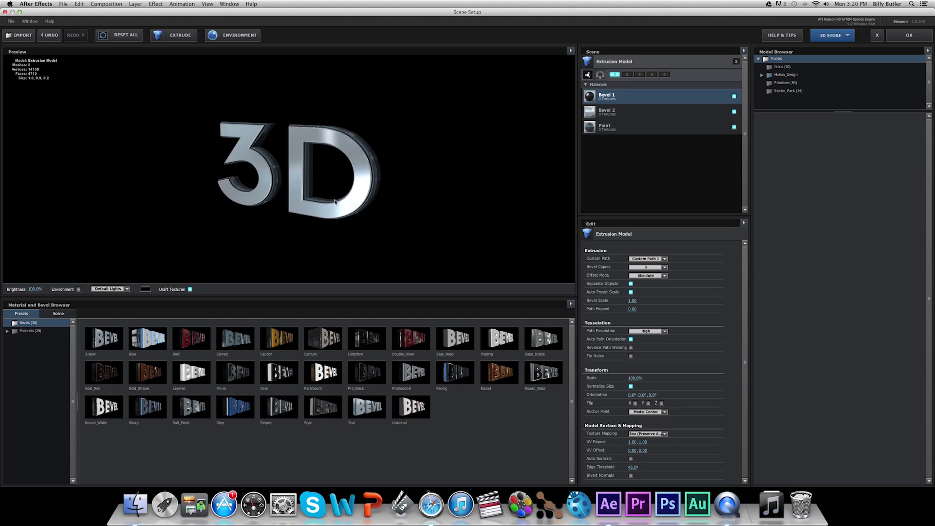
pyautogui.moveTo(353, 202); pyautogui.dragTo(332, 195)
pyautogui.click(455, 373)
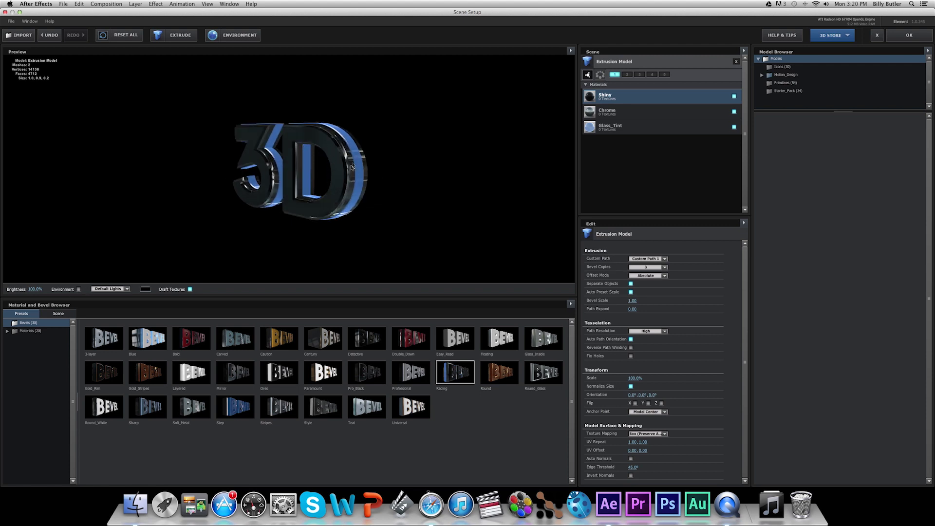
# - Replace Glass_Tint with Black_Hole, Chrome with Outside_Glow, and Shiny with Gold_Basic
pyautogui.click(28, 333)
pyautogui.moveTo(94, 339); pyautogui.dragTo(588, 133)
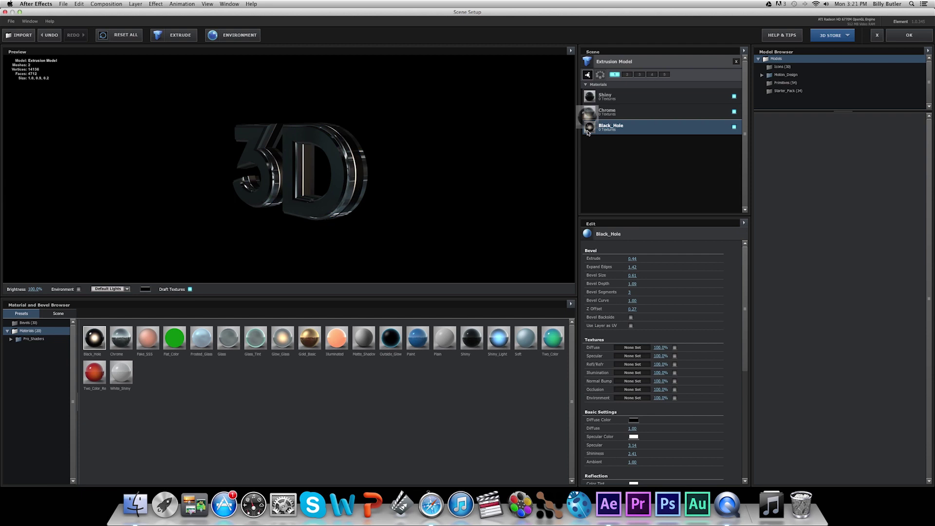
pyautogui.moveTo(391, 338); pyautogui.dragTo(590, 111)
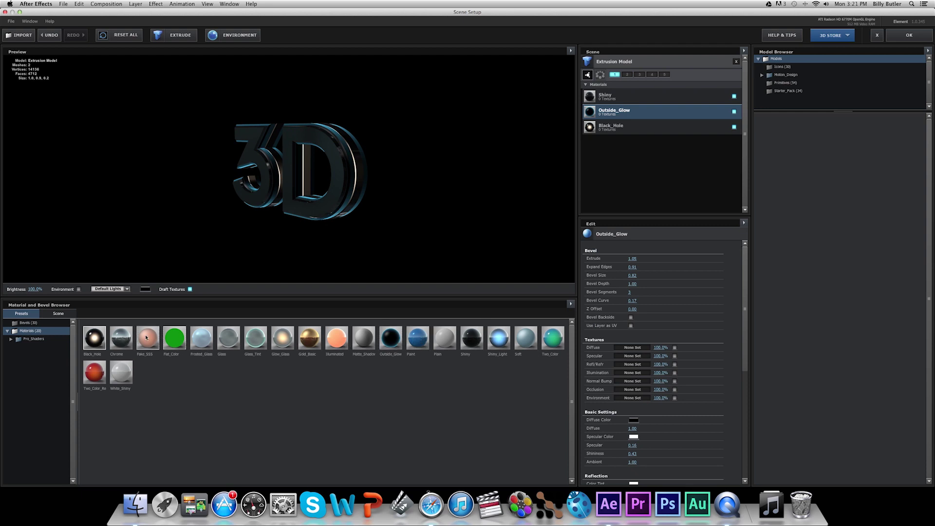
pyautogui.moveTo(314, 342); pyautogui.dragTo(591, 98)
pyautogui.moveTo(345, 194); pyautogui.dragTo(369, 198)
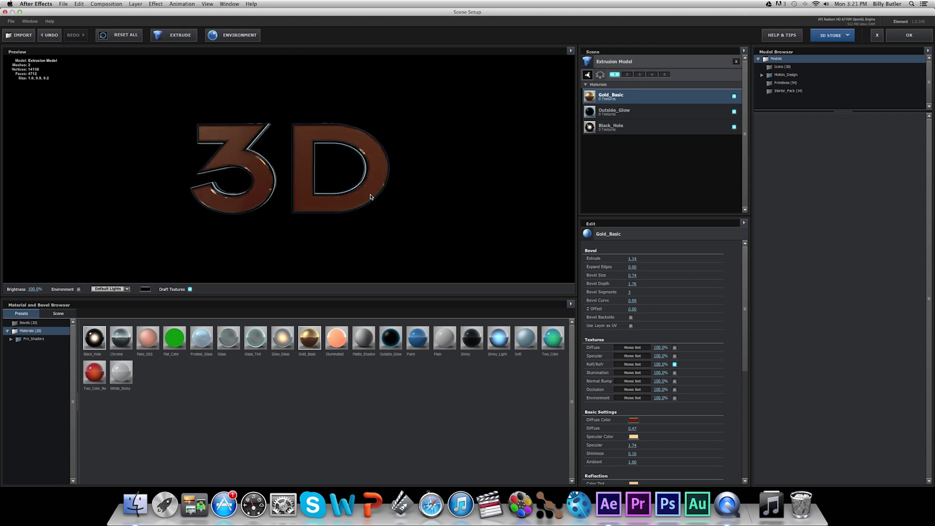
pyautogui.moveTo(291, 197); pyautogui.dragTo(239, 204)
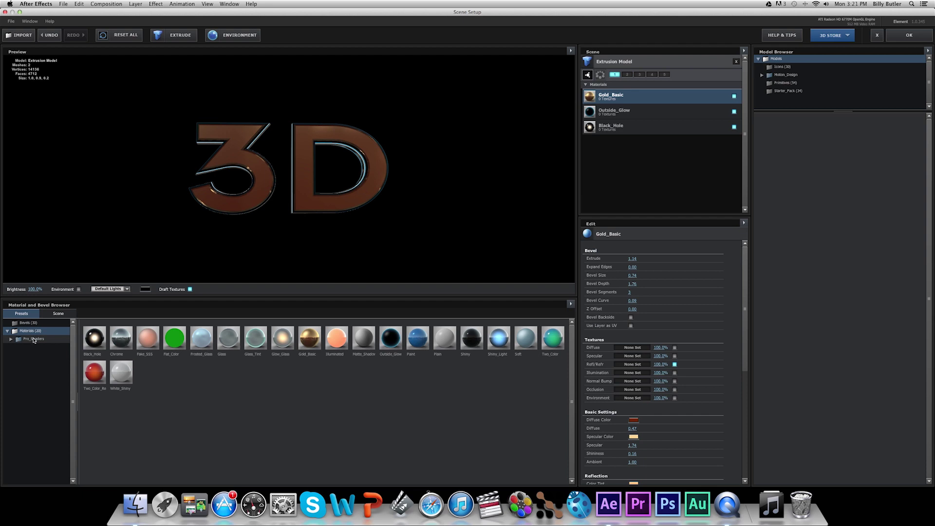
# - Try Pro_Shaders concrete_bare_01 and Metal black_steel on the text, undoing the last change
pyautogui.click(29, 340)
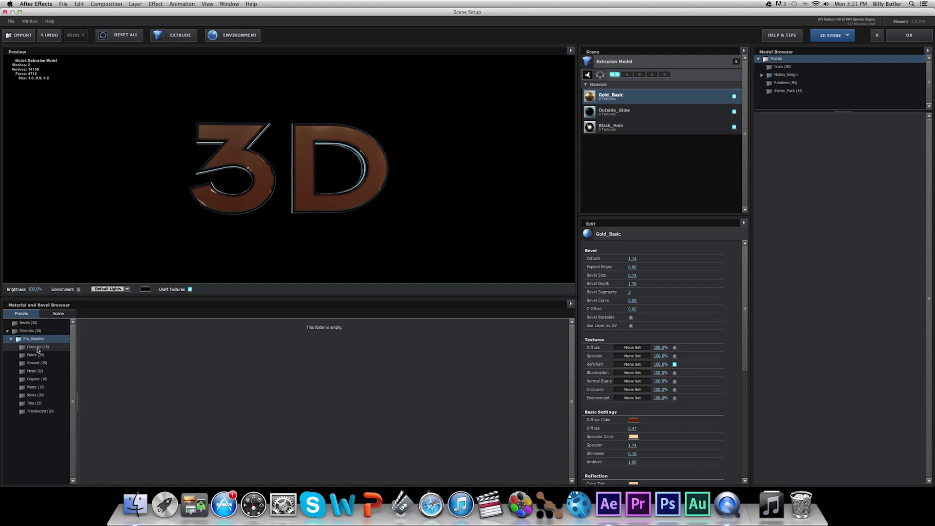
pyautogui.click(38, 347)
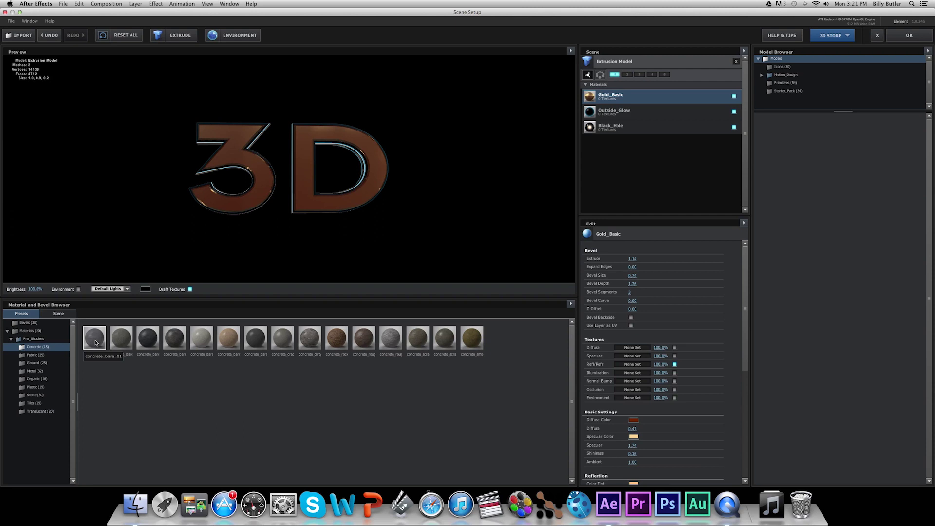
pyautogui.moveTo(95, 343); pyautogui.dragTo(285, 190)
pyautogui.click(34, 372)
pyautogui.moveTo(123, 341); pyautogui.dragTo(224, 189)
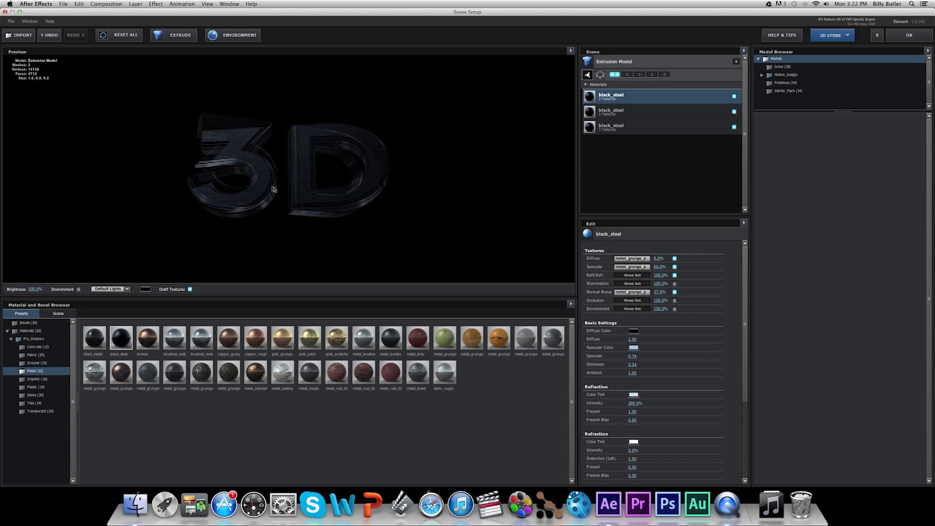
pyautogui.press('super+z')
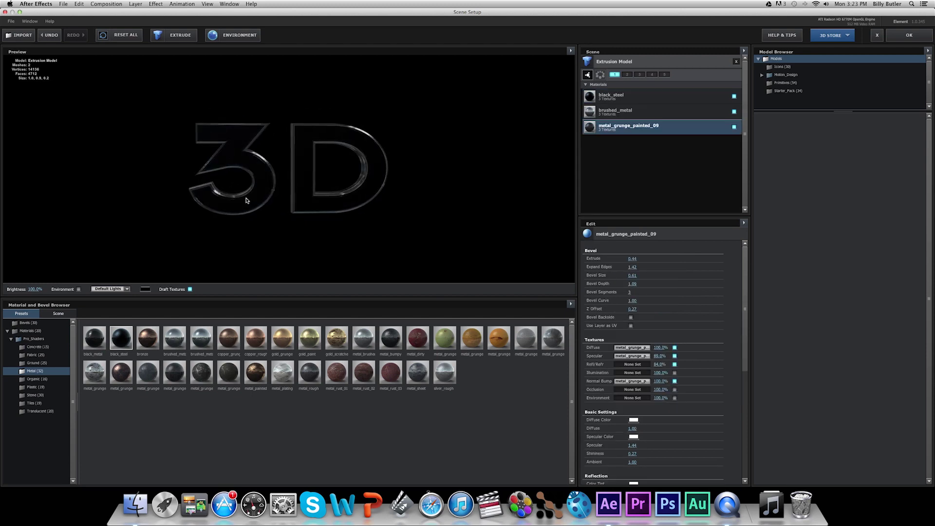
# - Return to the comp and hide the flat white 3D text layer
pyautogui.click(901, 38)
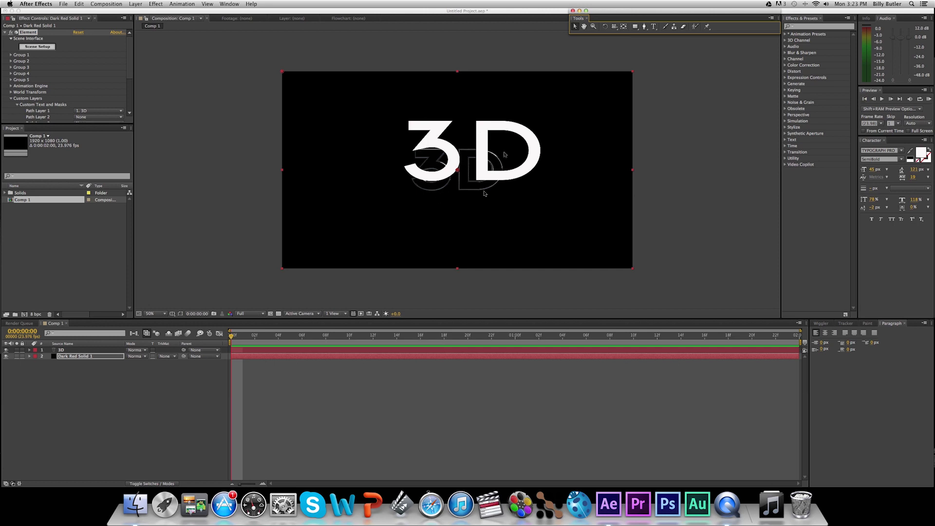
pyautogui.click(65, 350)
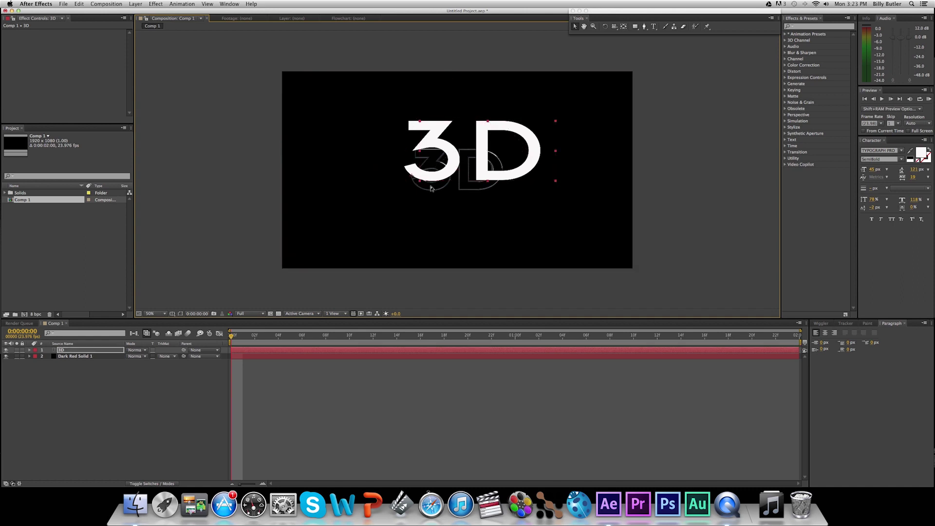
pyautogui.hotkey('shift', 'Right')
pyautogui.hotkey('shift', 'Right')
pyautogui.hotkey('shift', 'Right')
pyautogui.hotkey('shift', 'Right')
pyautogui.hotkey('shift', 'Right')
pyautogui.hotkey('shift', 'Right')
pyautogui.hotkey('shift', 'Right')
pyautogui.hotkey('shift', 'Right')
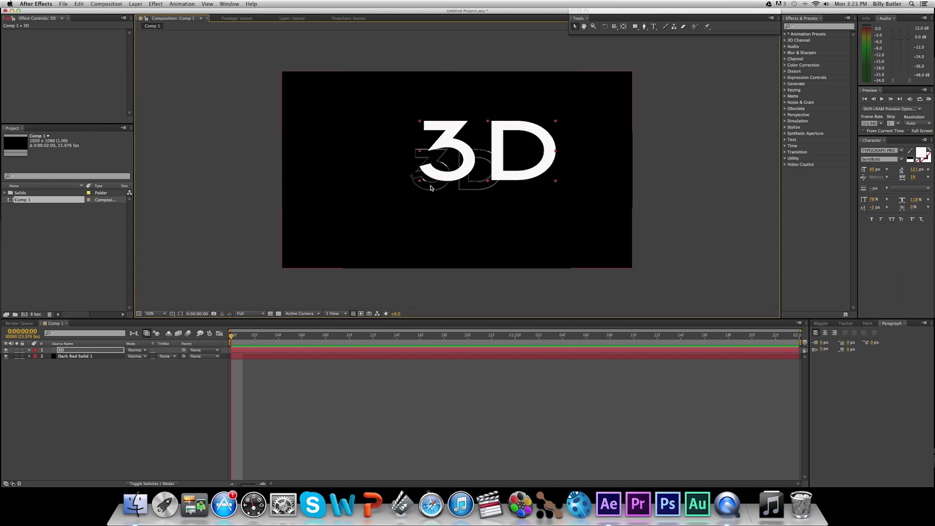
pyautogui.click(7, 351)
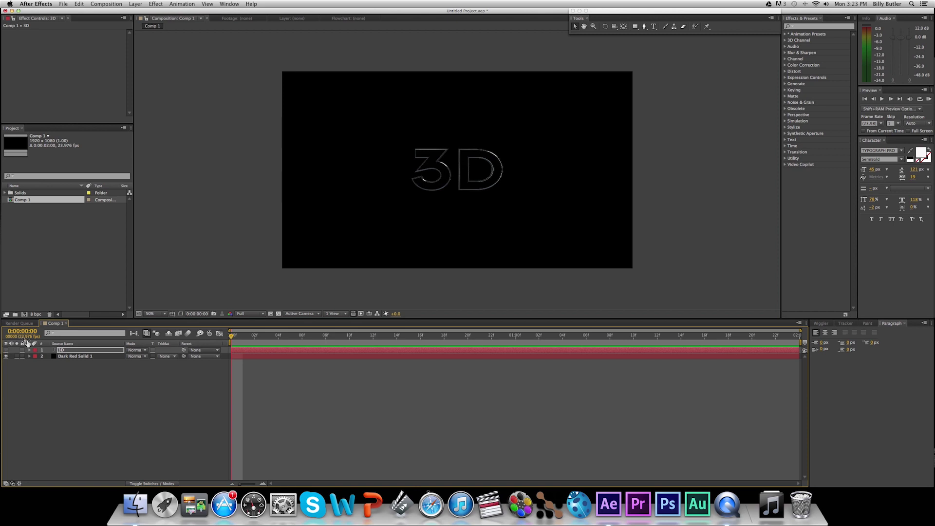
# - Set the Element solid's Group 1 Particle Look Size to 20.12
pyautogui.click(73, 356)
pyautogui.click(10, 55)
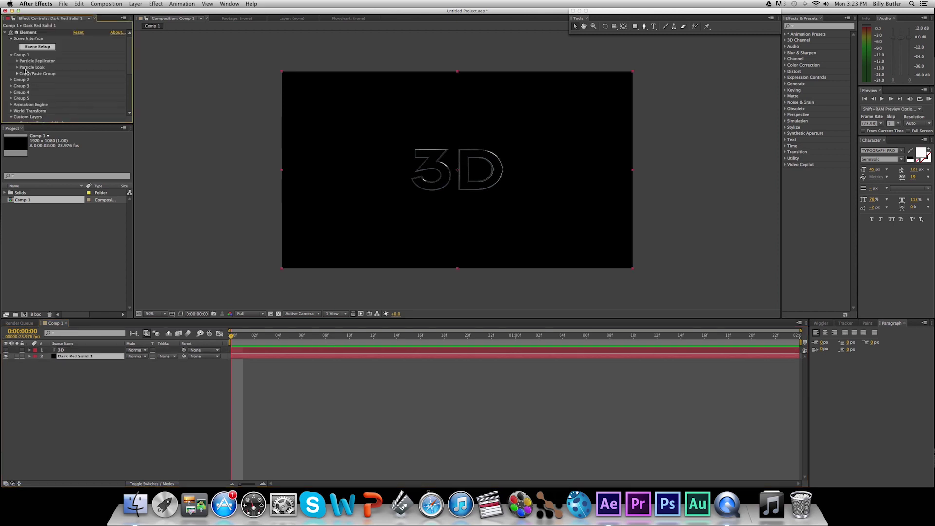
pyautogui.click(17, 67)
pyautogui.moveTo(79, 74); pyautogui.dragTo(366, 84)
pyautogui.click(136, 4)
pyautogui.moveTo(137, 13)
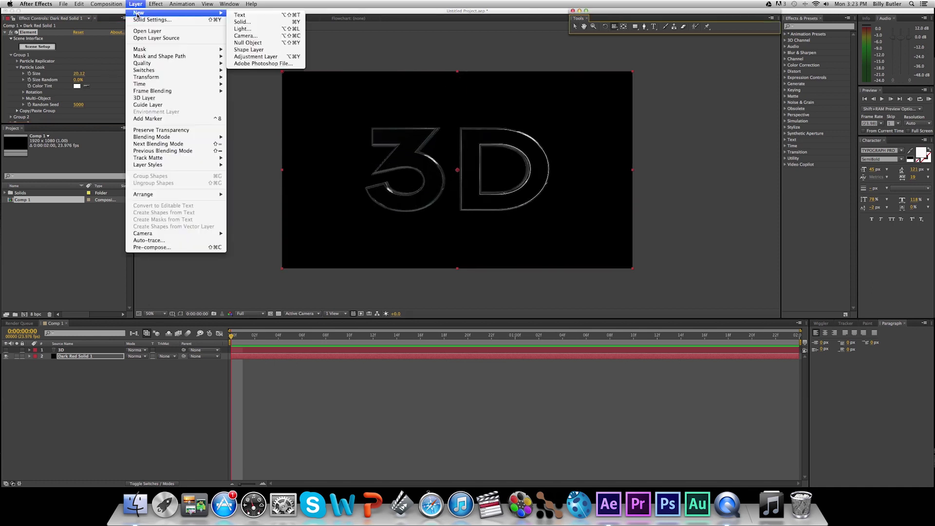
# - Add a 50mm two-node Camera 1 and orbit it around the metal text
pyautogui.click(255, 36)
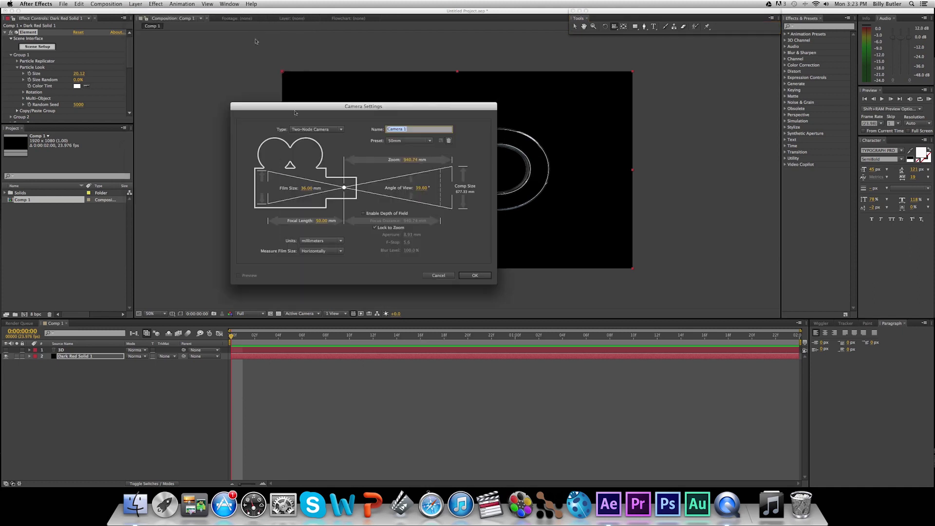
pyautogui.press('Return')
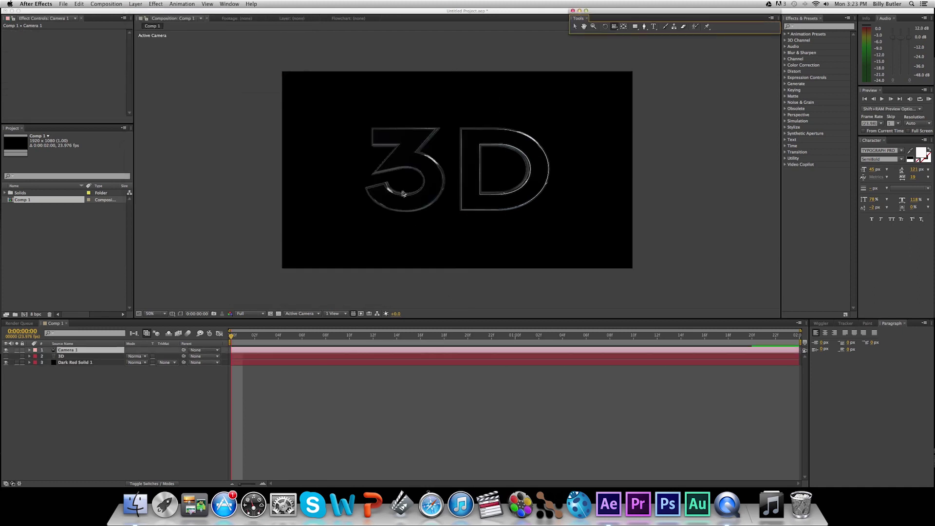
pyautogui.moveTo(451, 185); pyautogui.dragTo(432, 186)
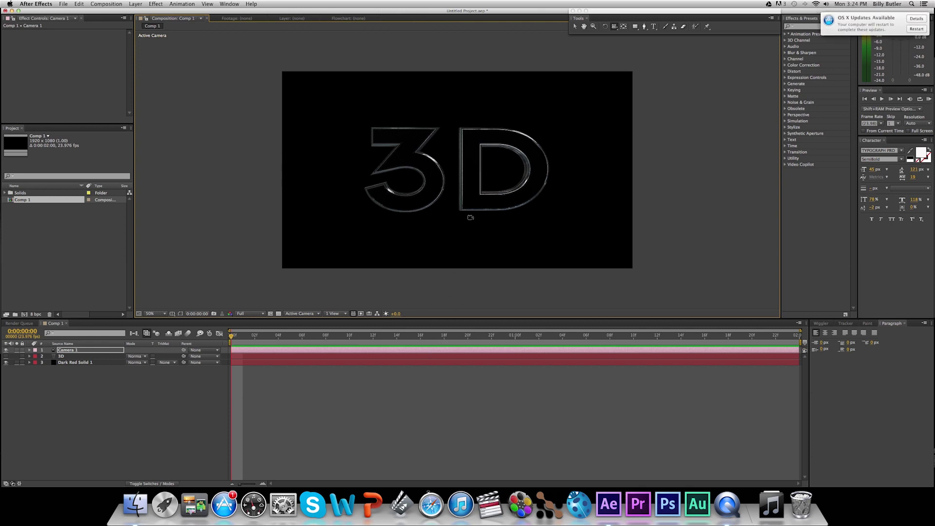
pyautogui.moveTo(843, 34); pyautogui.dragTo(877, 34)
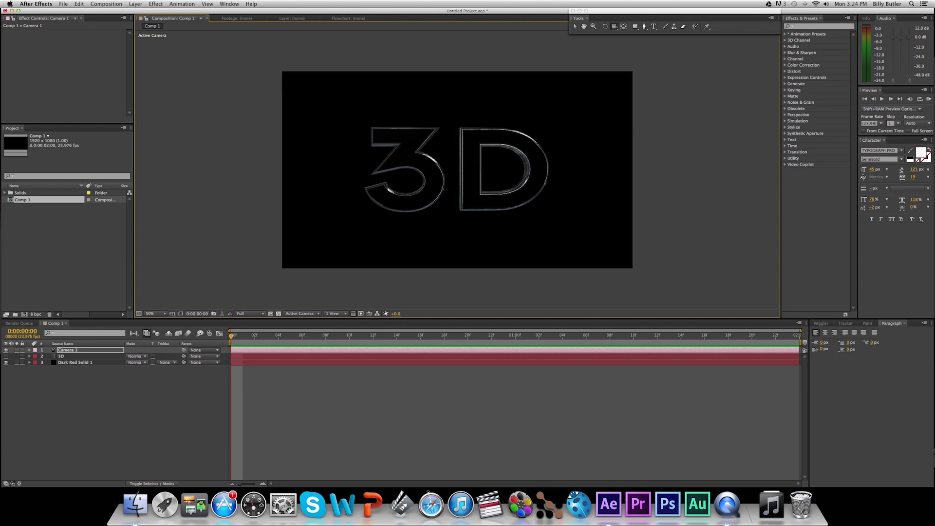
pyautogui.click(576, 26)
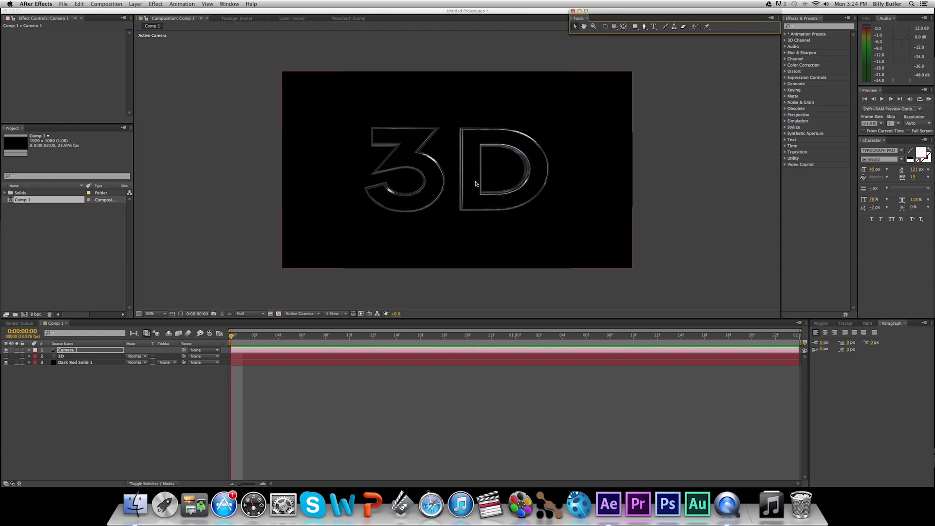
pyautogui.click(142, 4)
pyautogui.moveTo(147, 13)
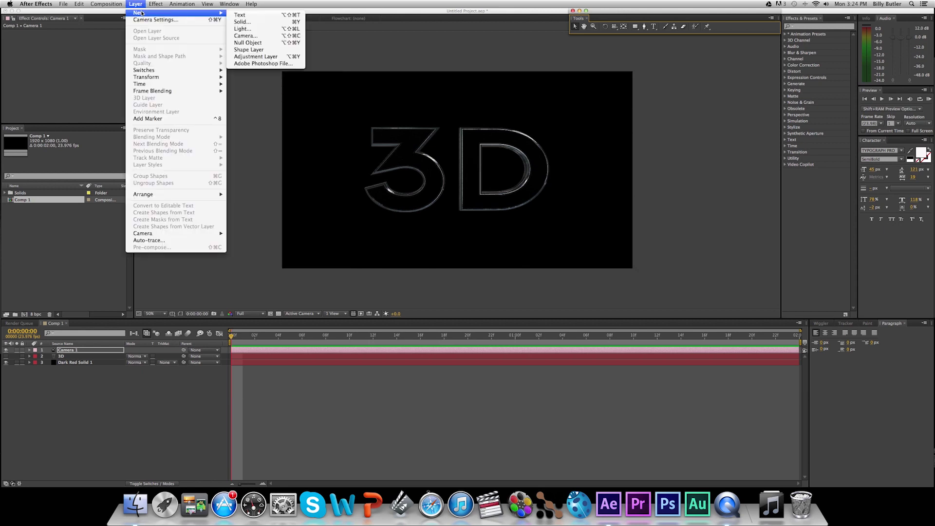
# - Add a point light and move it below the 3D text
pyautogui.click(254, 29)
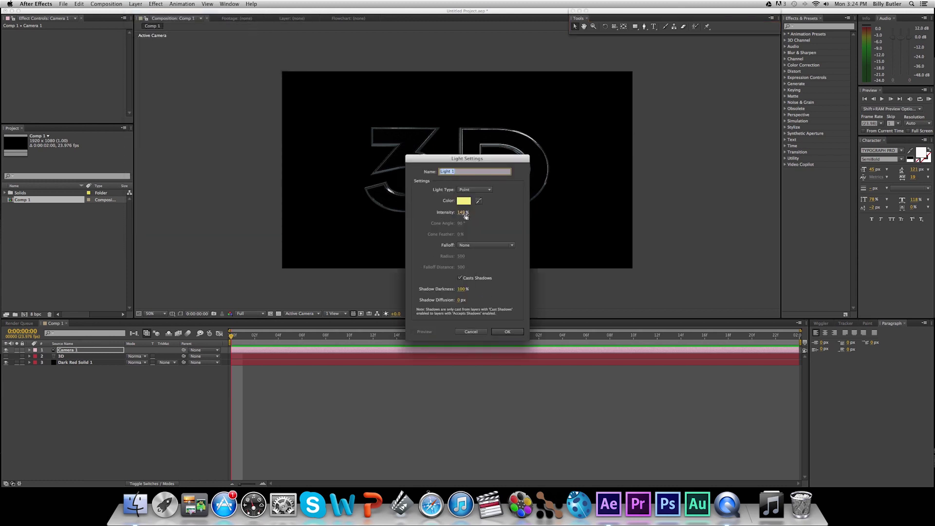
pyautogui.press('Return')
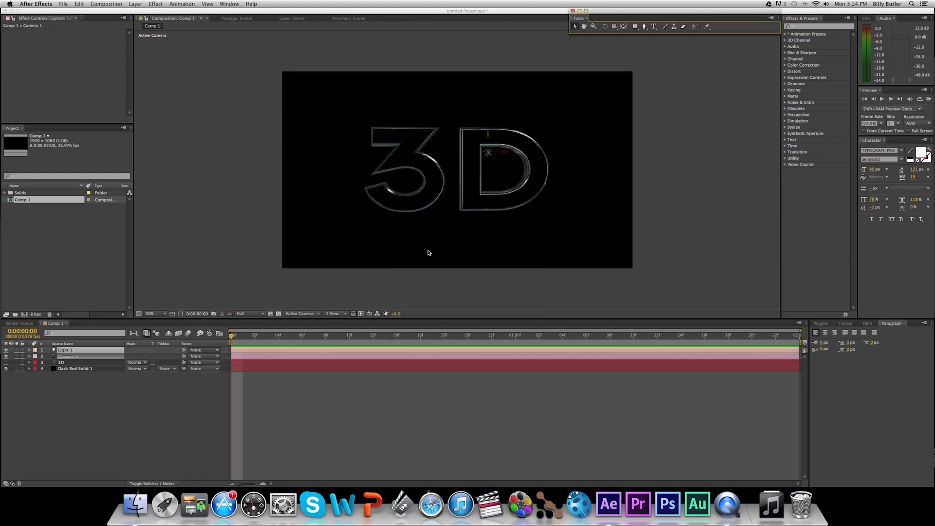
pyautogui.moveTo(489, 140); pyautogui.dragTo(470, 255)
# - Create Light 2 and place it to the left of the letters, returning to the front view
pyautogui.press('super+alt+shift+l')
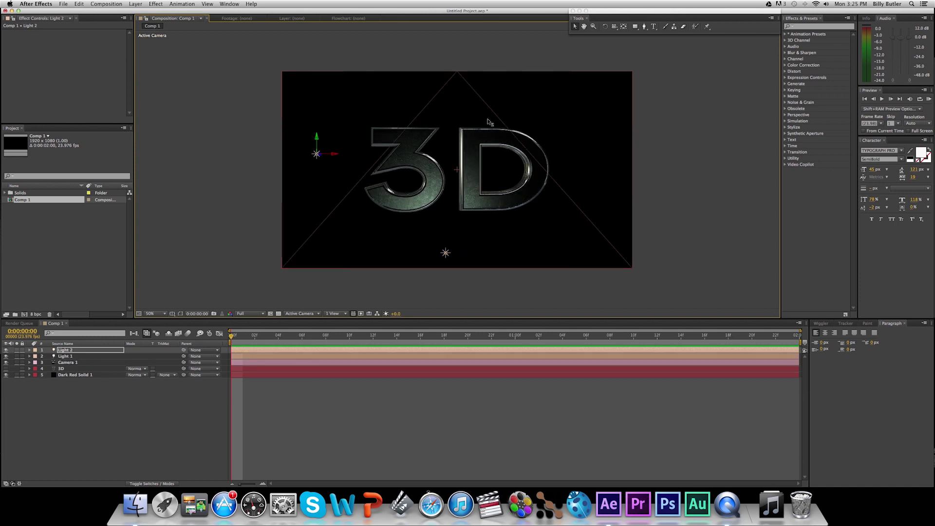
pyautogui.moveTo(468, 137); pyautogui.dragTo(408, 165)
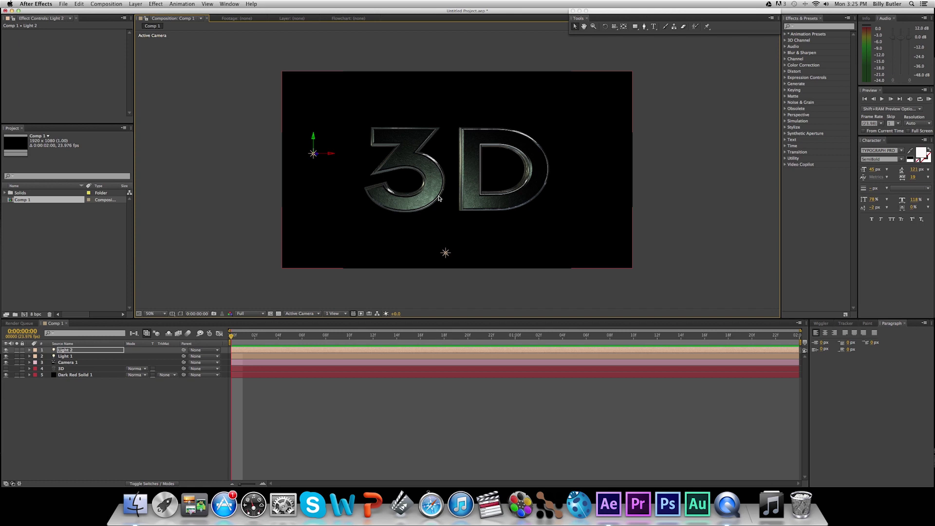
pyautogui.press('c')
pyautogui.moveTo(429, 184); pyautogui.dragTo(416, 232)
pyautogui.press('super+z')
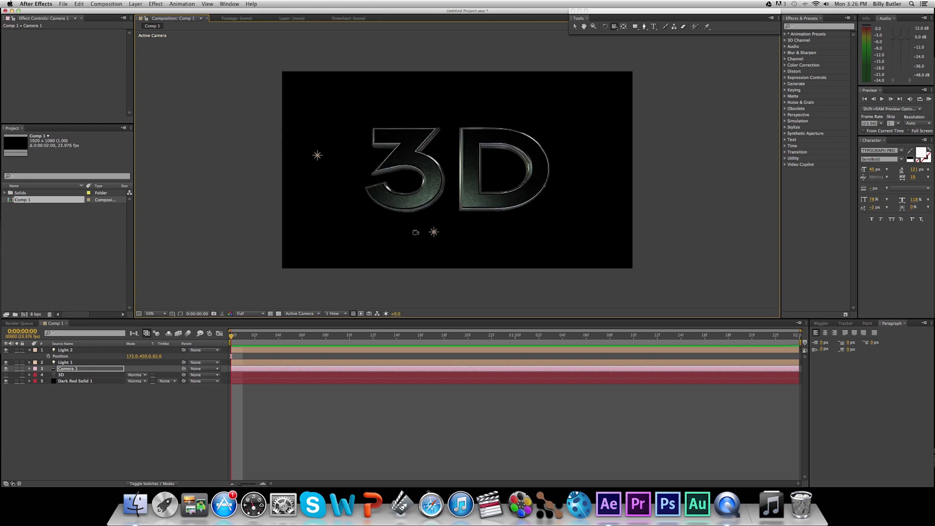